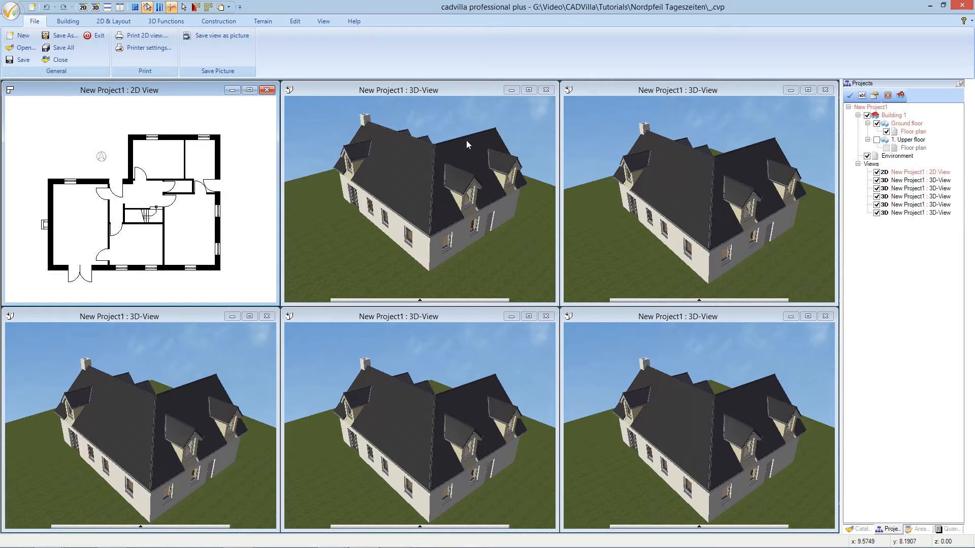
- Review the first 3D view's sun position properties and keep its default settings
left_click(474, 89)
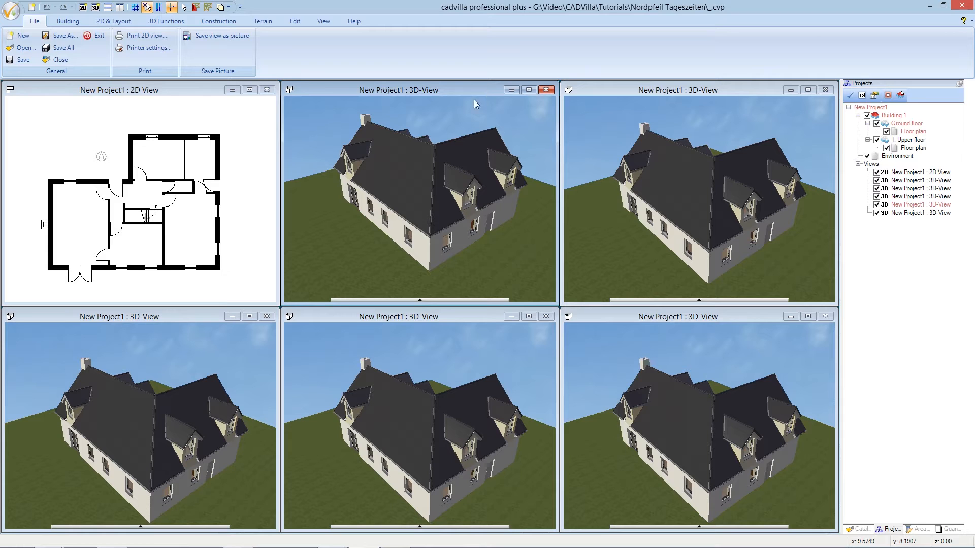
right_click(444, 130)
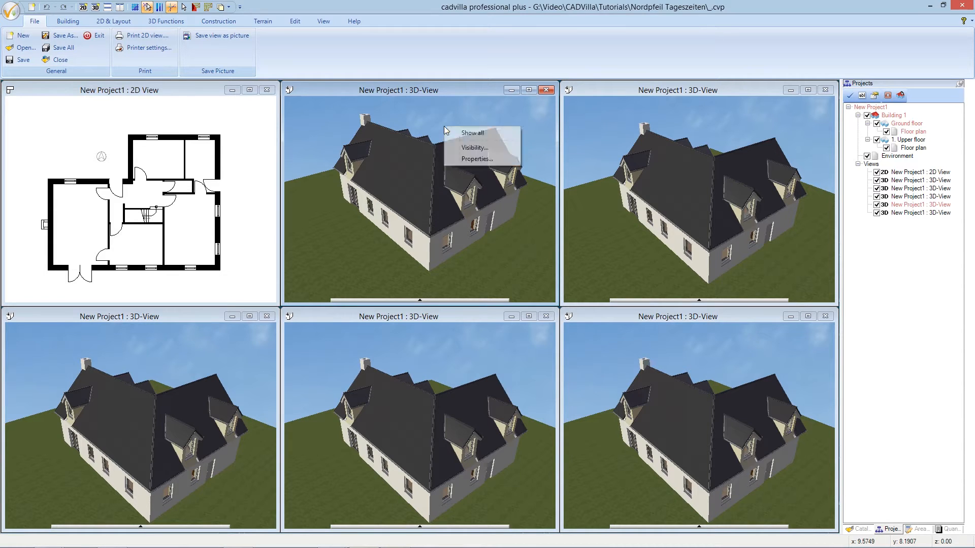
left_click(494, 160)
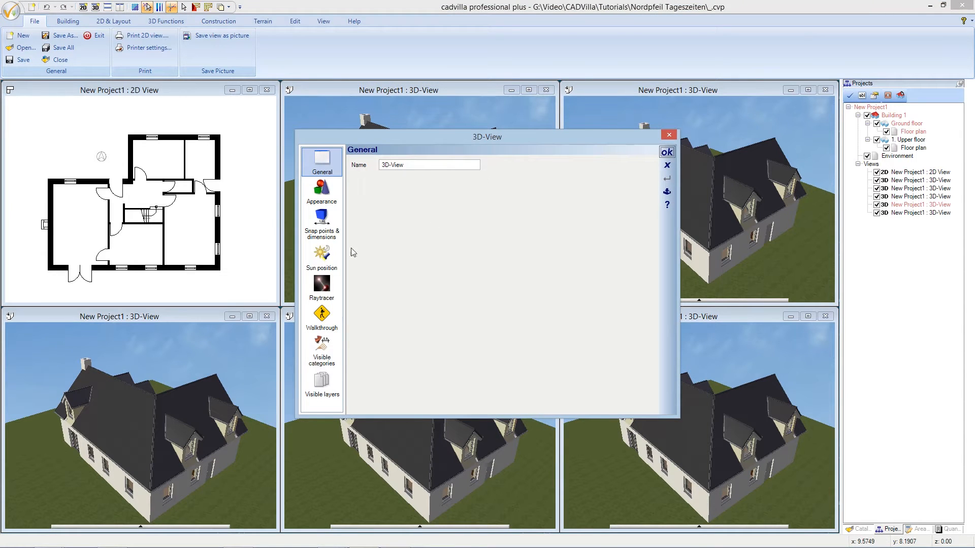
left_click(331, 257)
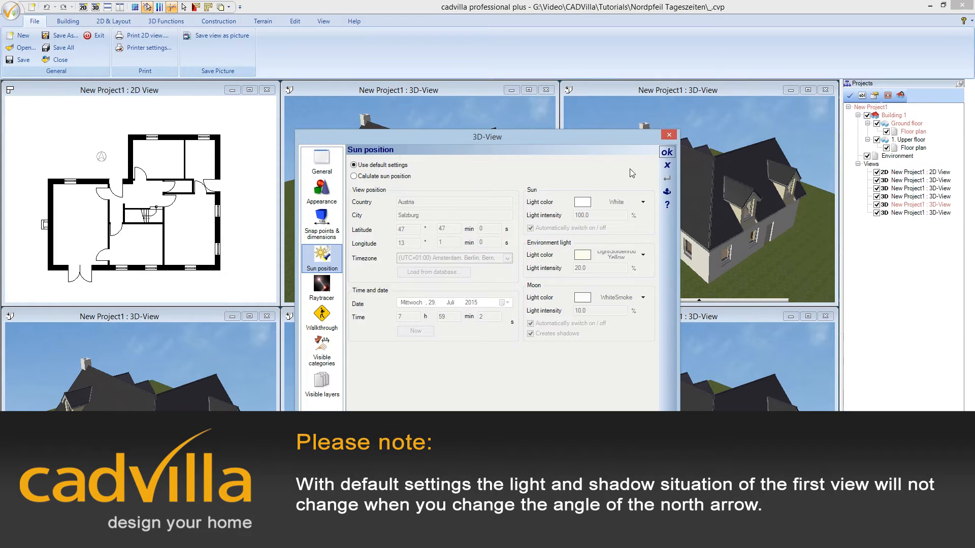
left_click(666, 152)
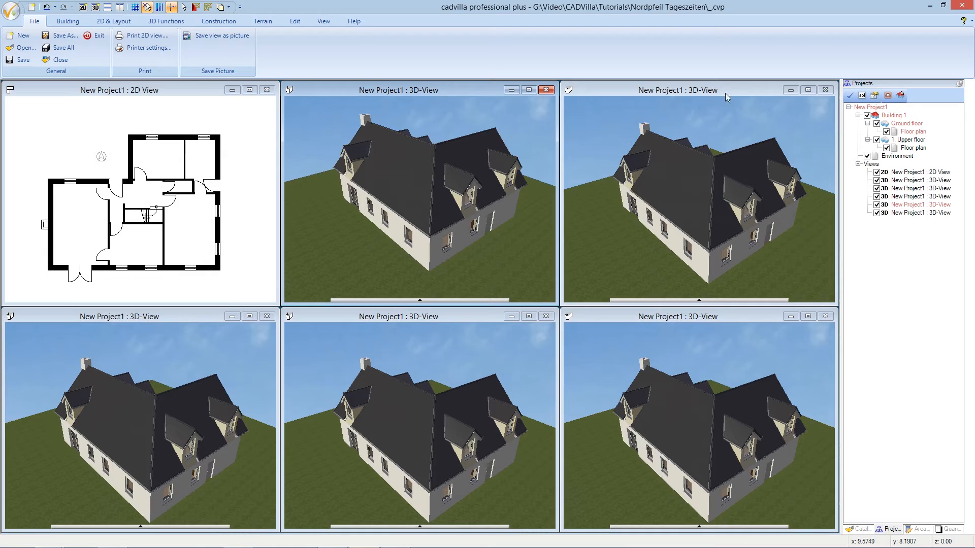
- Switch the second 3D view's sun position from default settings to calculated sun position
left_click(739, 87)
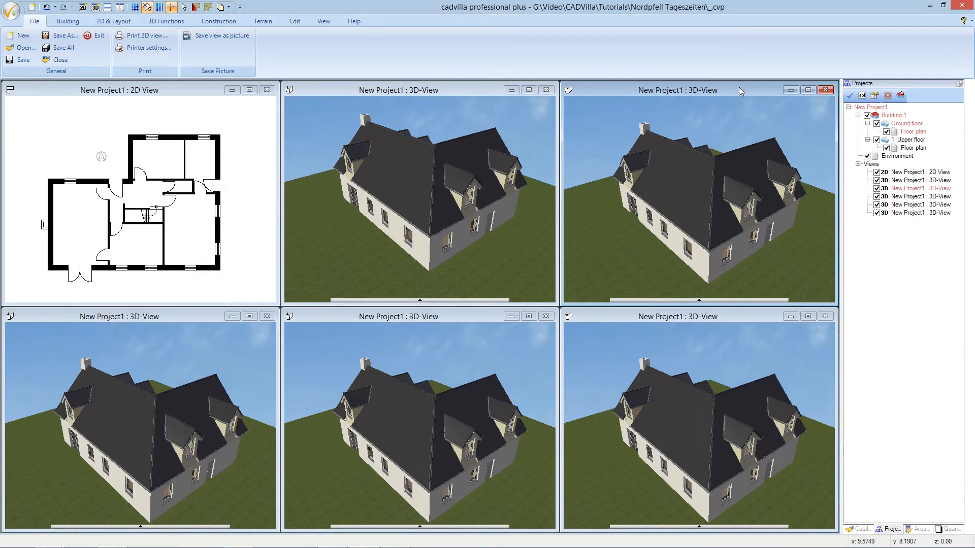
right_click(724, 117)
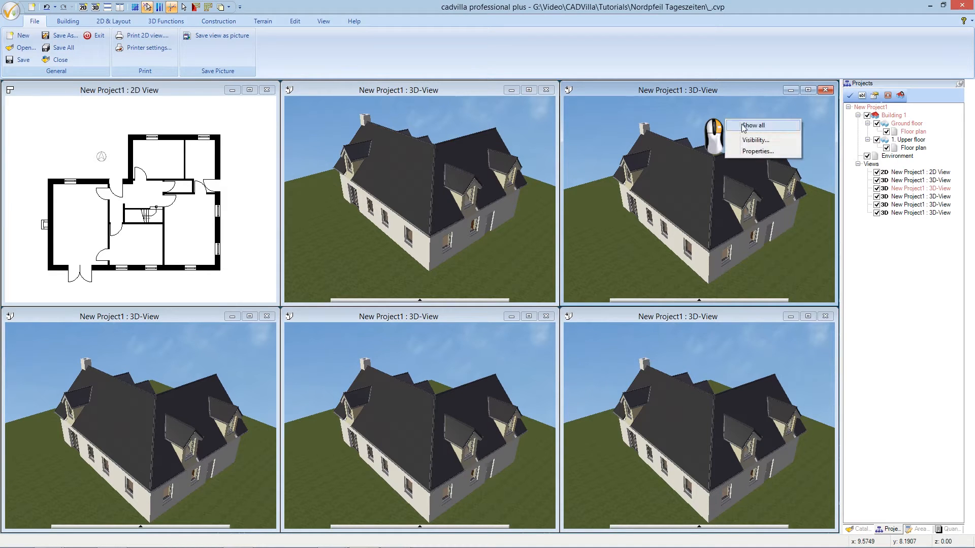
left_click(778, 155)
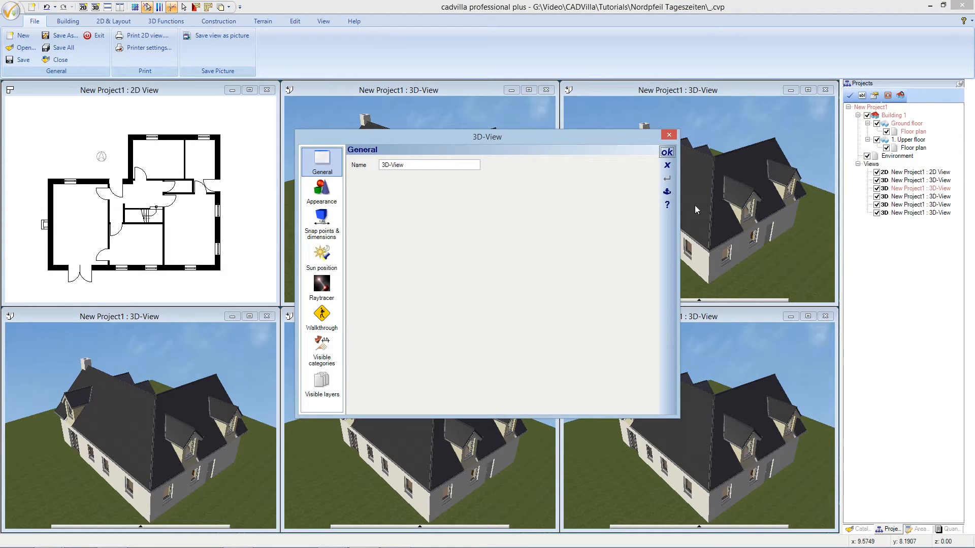
left_click(332, 254)
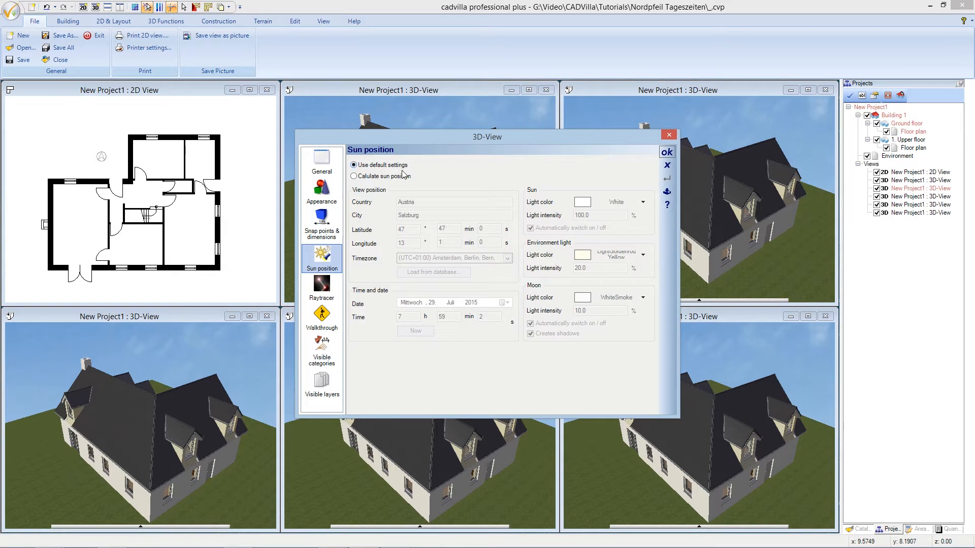
left_click(354, 177)
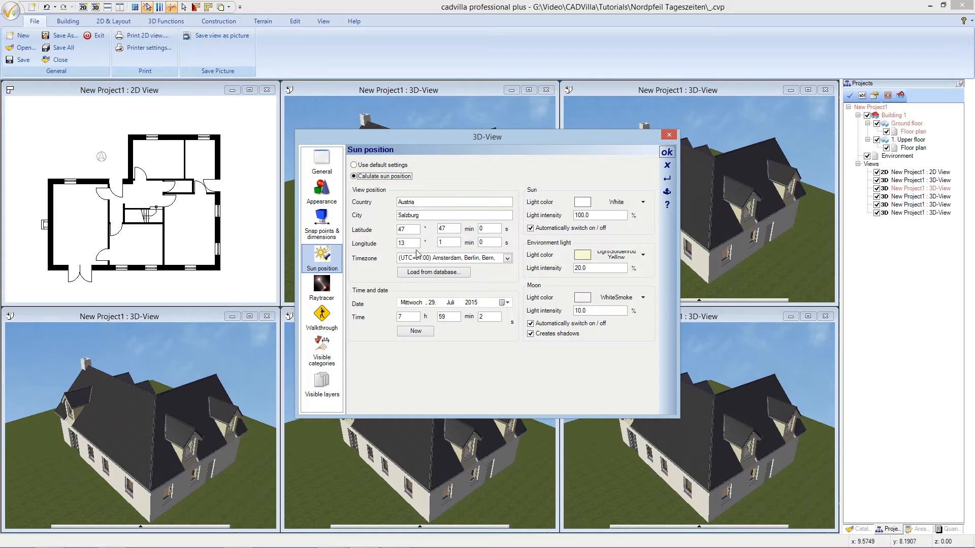
- Browse the countries and cities offered in the location database, leaving the view position as it is
left_click(429, 273)
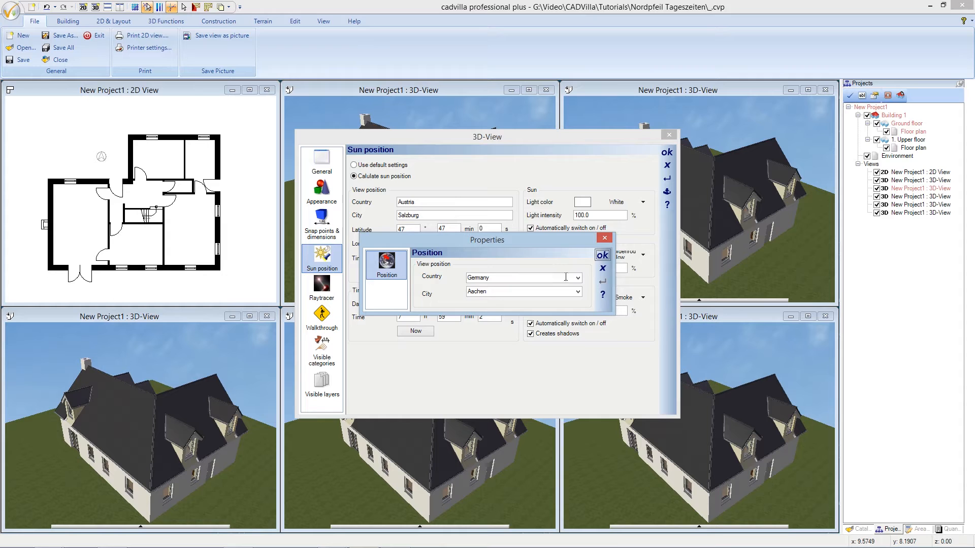
left_click(578, 278)
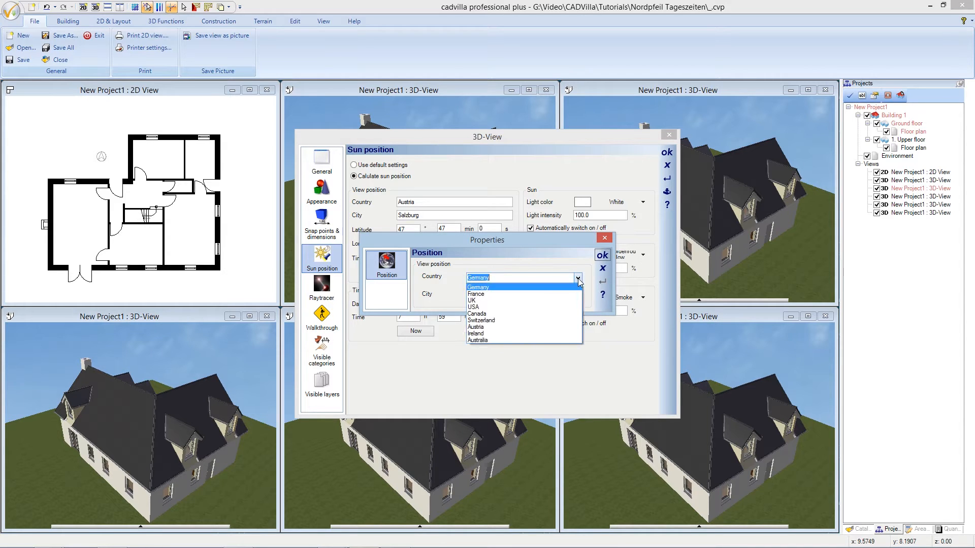
left_click(578, 279)
left_click(578, 293)
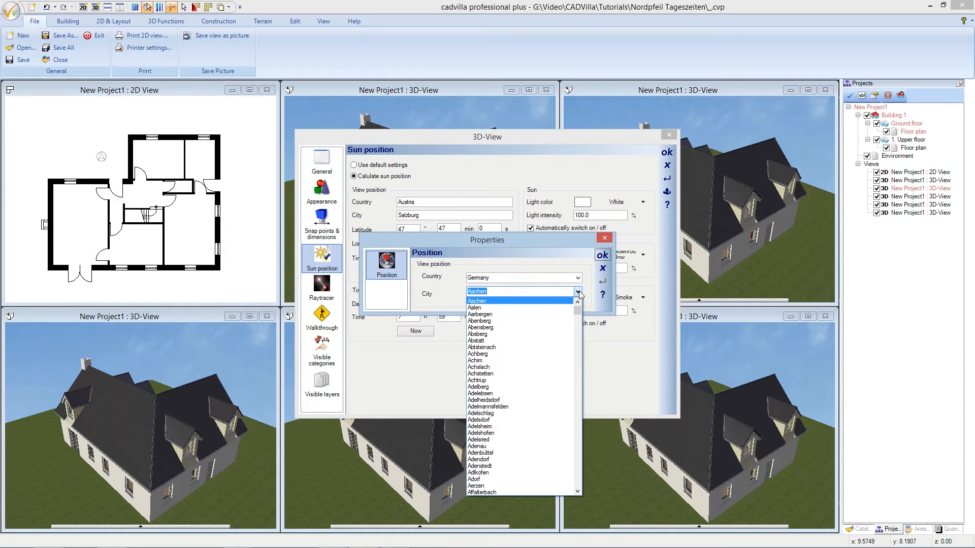
left_click(579, 293)
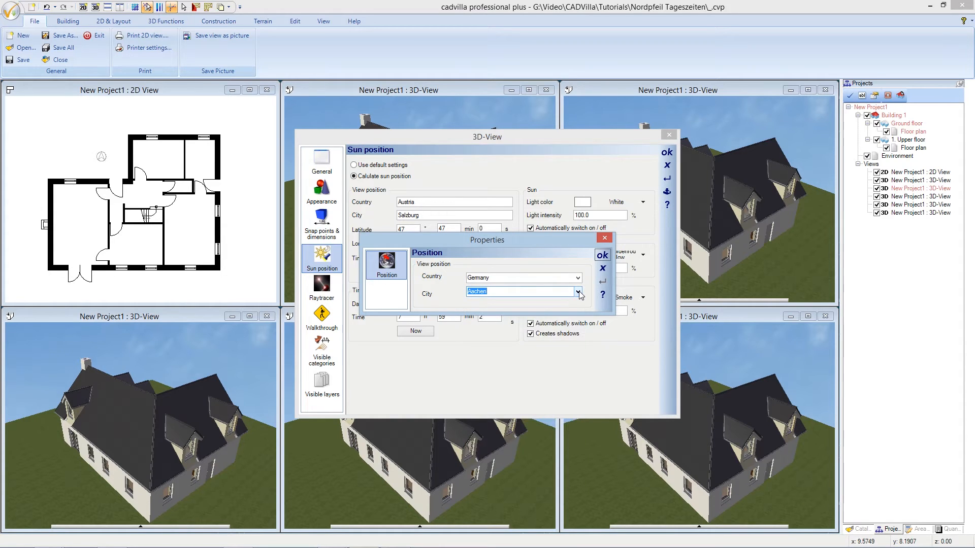
left_click(602, 270)
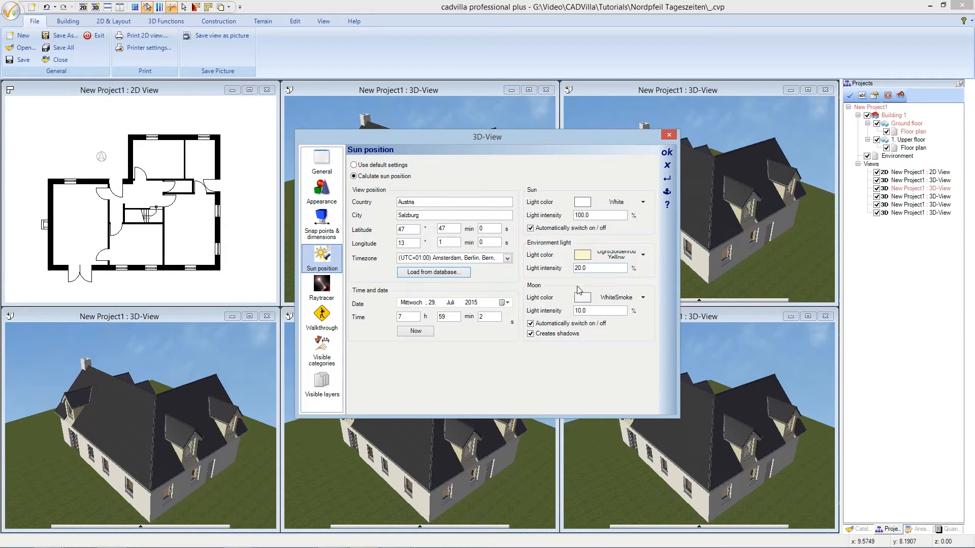
- Set the time for the calculated sun position to 9 h 0 min 0 s
left_click_drag(415, 317, 389, 316)
type("09")
key("Tab")
type("00")
key("Tab")
type("00")
- Set the sun's light intensity to 60 % and the environment light to white at 40 %, and apply the view settings
left_click_drag(597, 215, 565, 216)
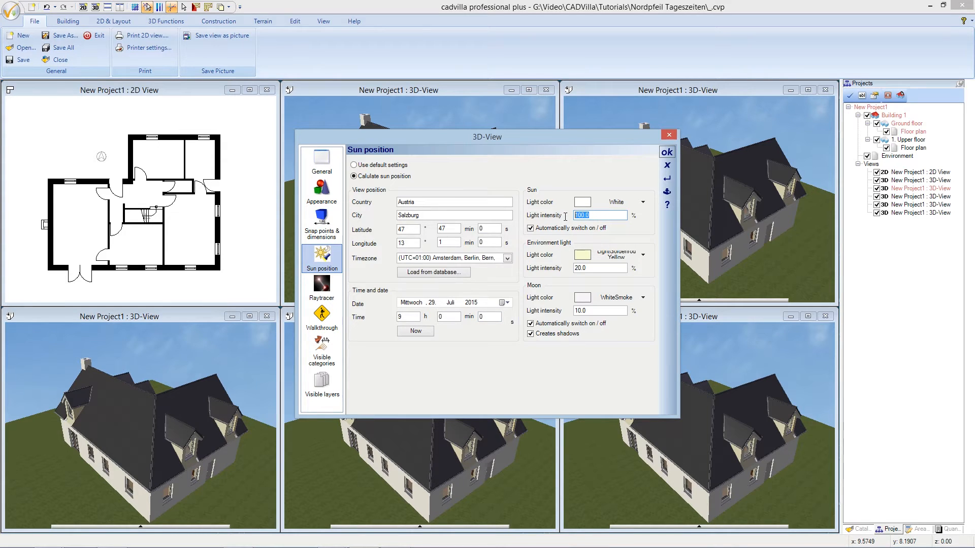
type("60")
left_click(615, 257)
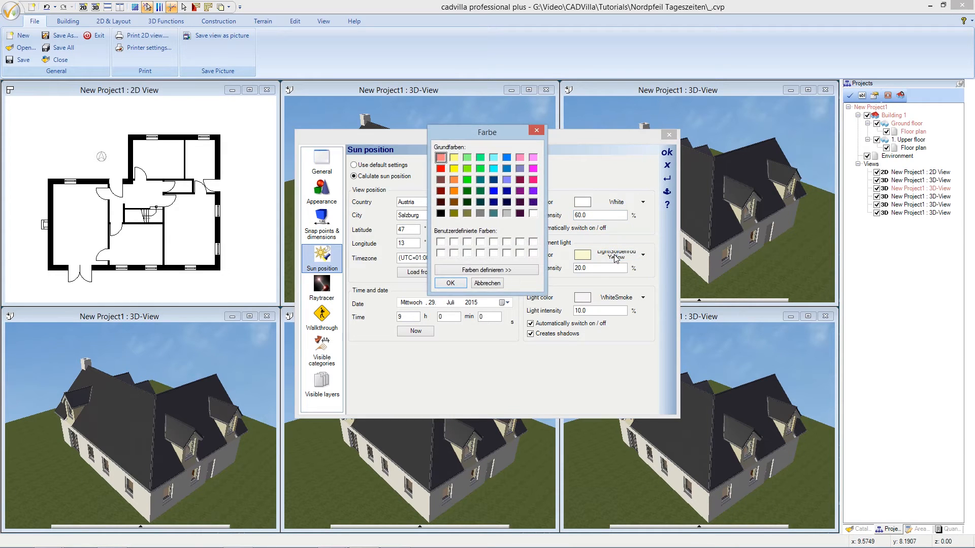
left_click(535, 215)
left_click(451, 282)
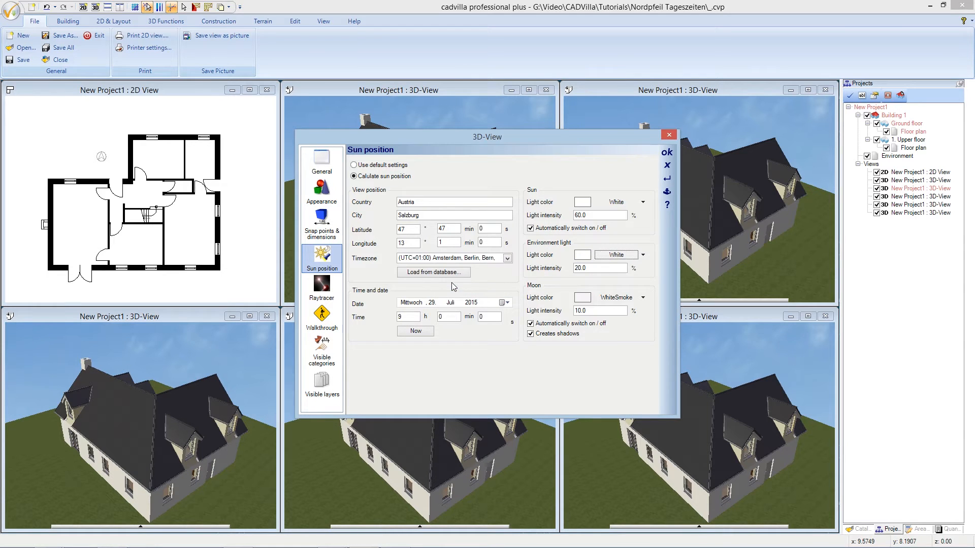
left_click_drag(591, 267, 572, 268)
type("40")
left_click(664, 151)
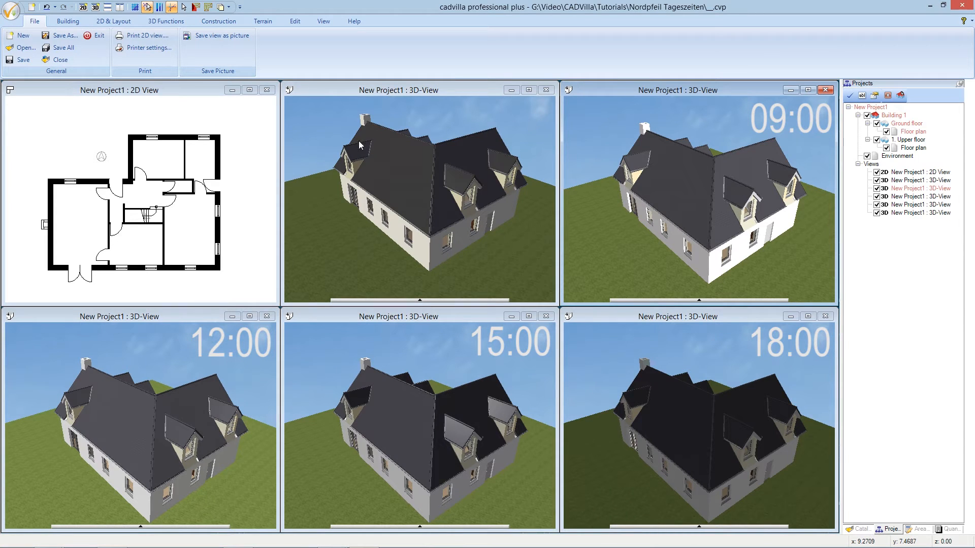
- Activate the Environment in the 2D view and move the north arrow by reference point to about x -4.71 m, y 4.74 m
left_click(206, 92)
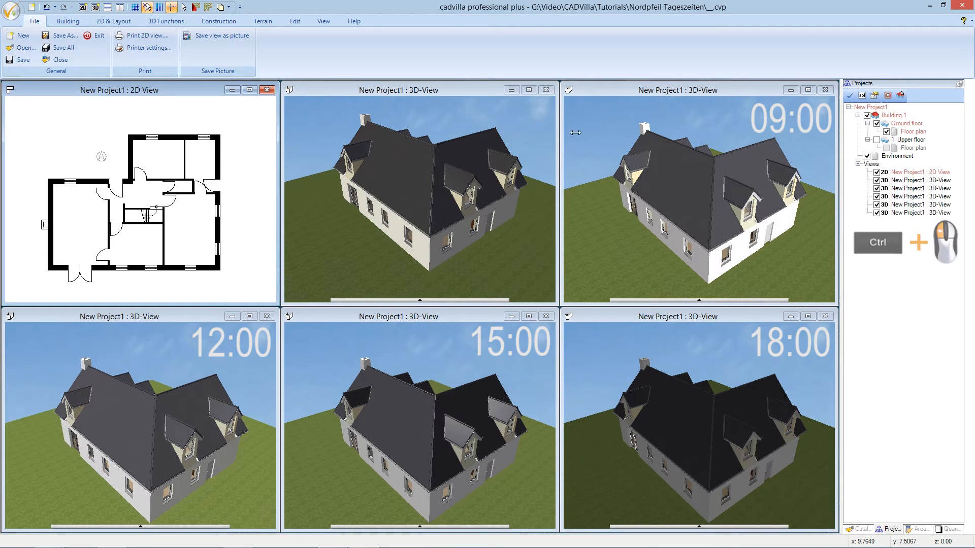
left_click(896, 156)
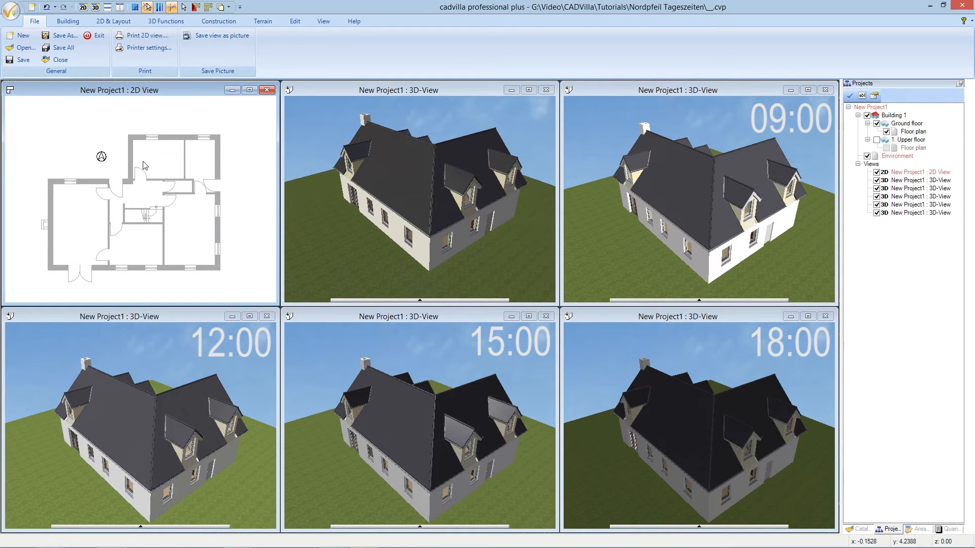
left_click(102, 157)
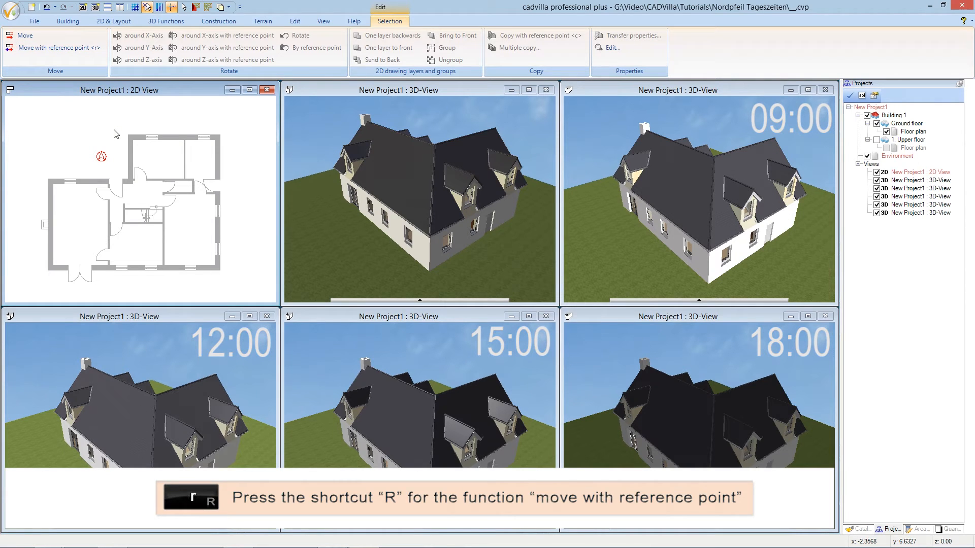
key("r")
left_click(101, 156)
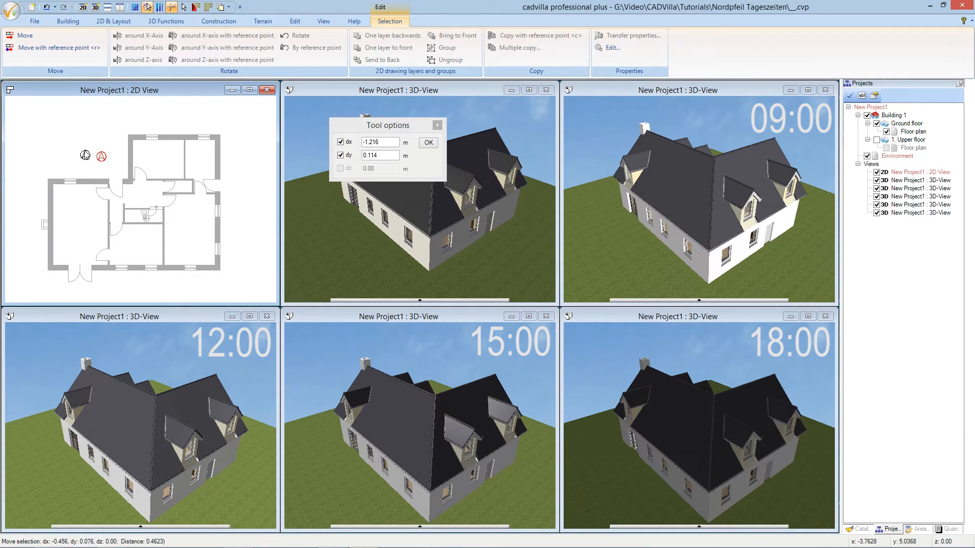
left_click(83, 155)
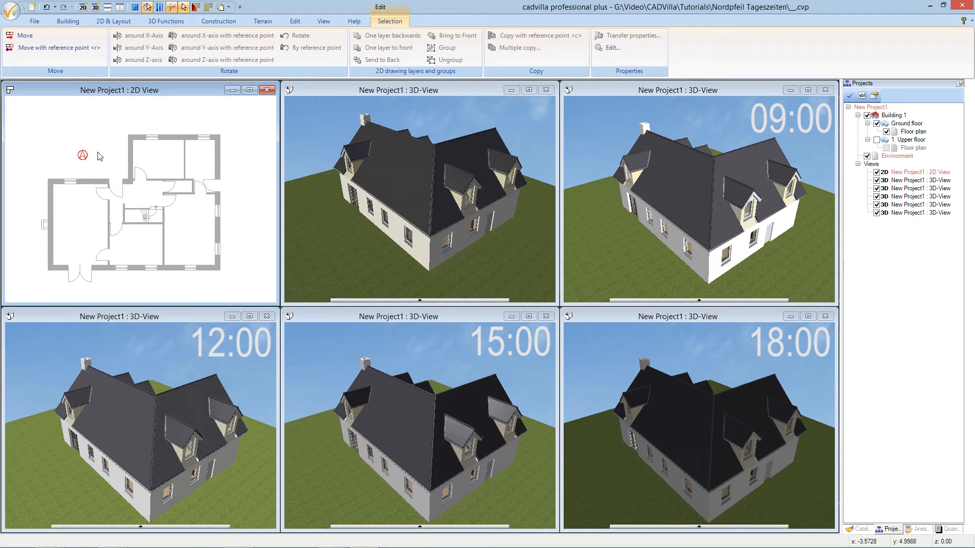
- Set the north arrow's angle to 90° in its properties
right_click(84, 157)
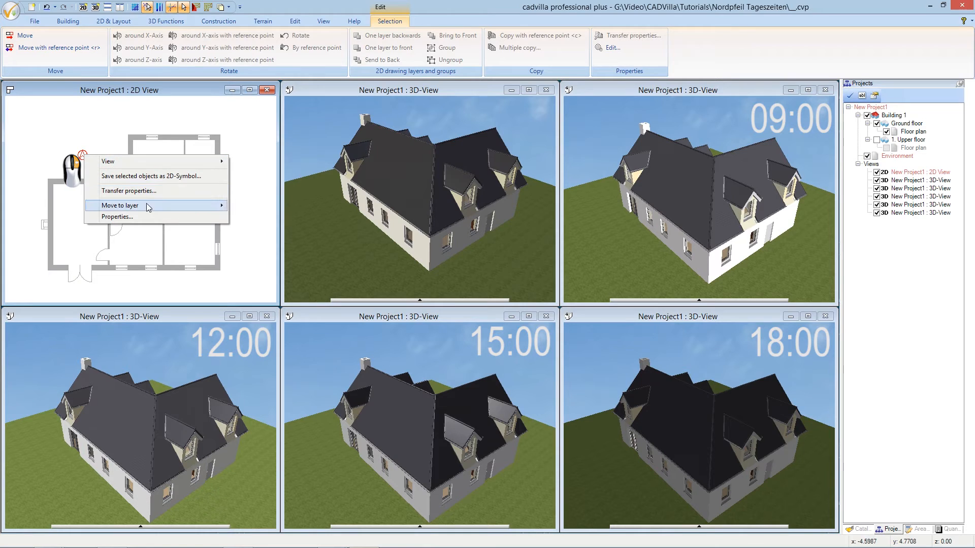
left_click(161, 217)
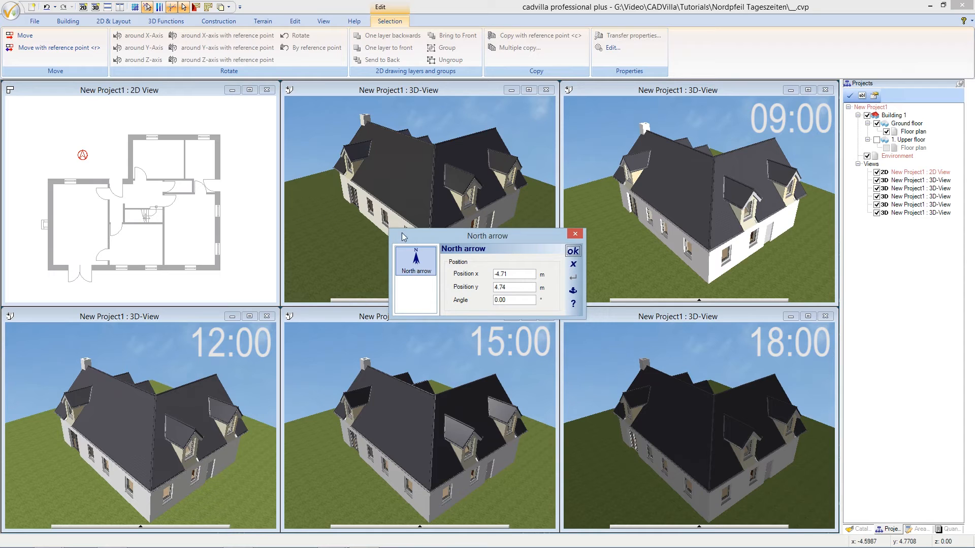
left_click_drag(405, 238, 58, 206)
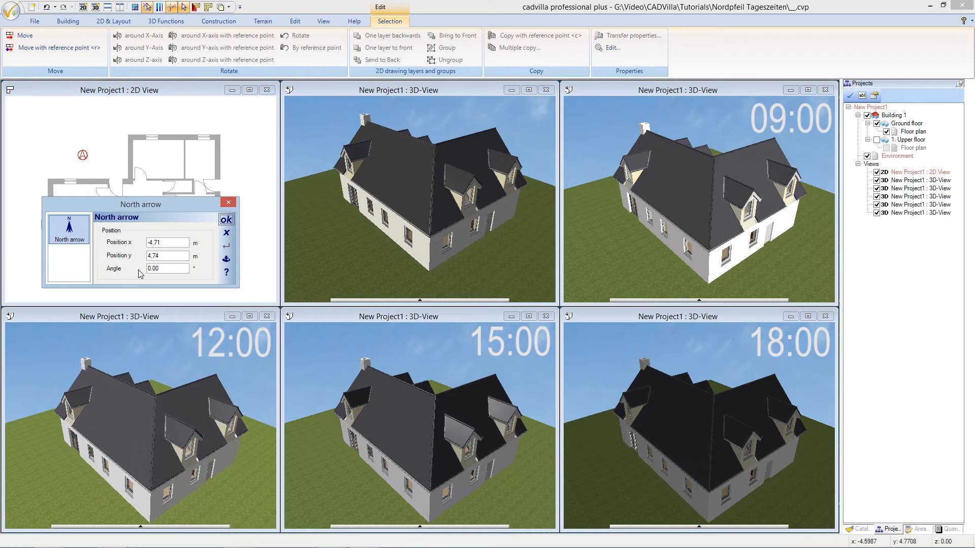
left_click(154, 268)
left_click_drag(154, 268, 140, 268)
type("90")
left_click(224, 220)
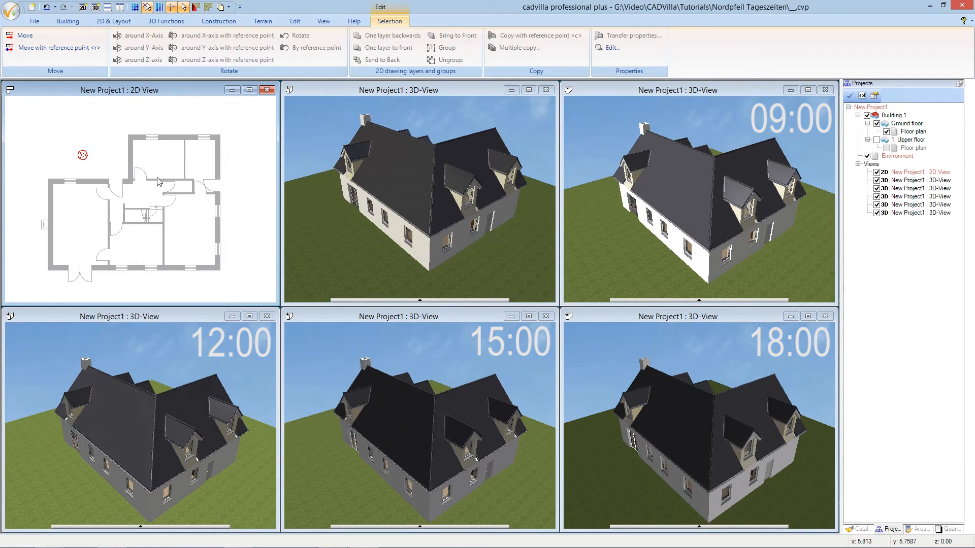
- Set the north arrow's angle to 180° in its properties
right_click(84, 157)
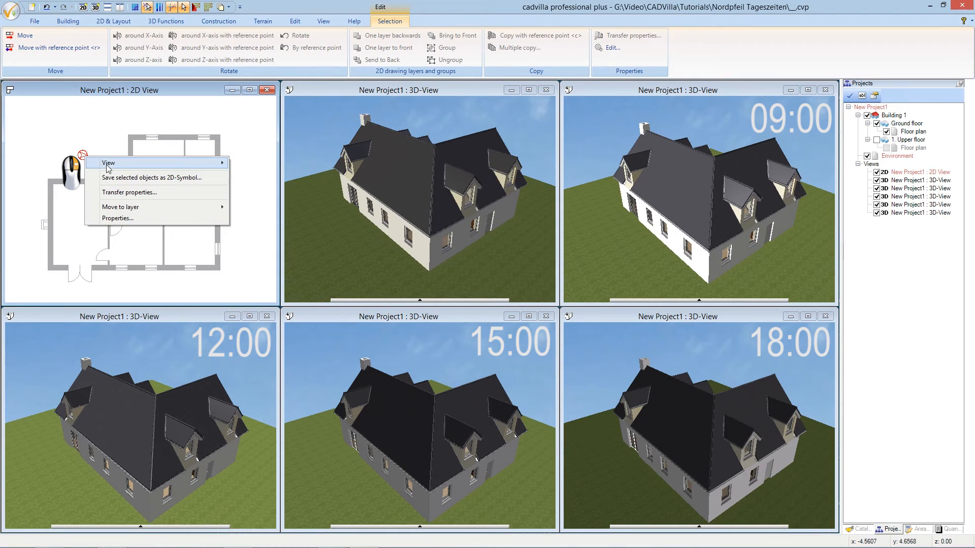
left_click(145, 217)
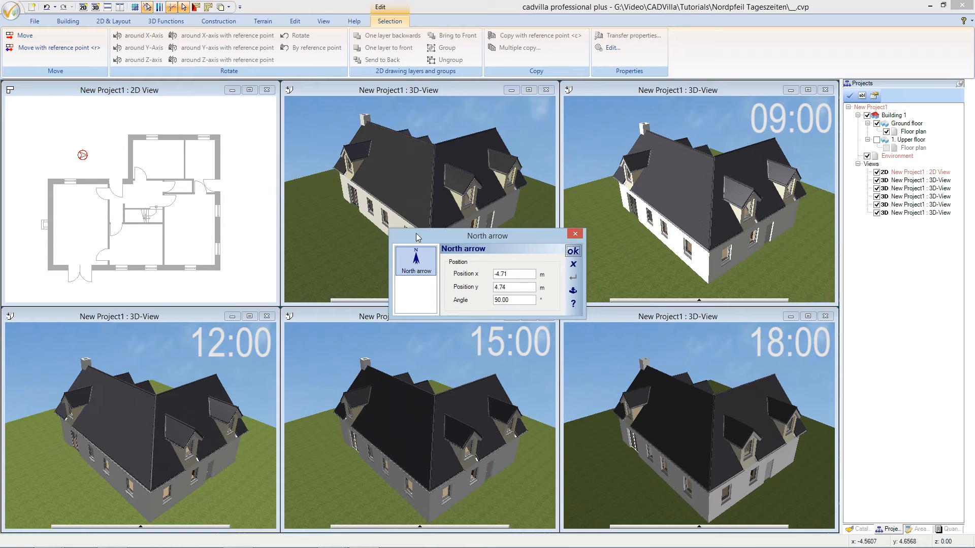
left_click_drag(418, 237, 93, 203)
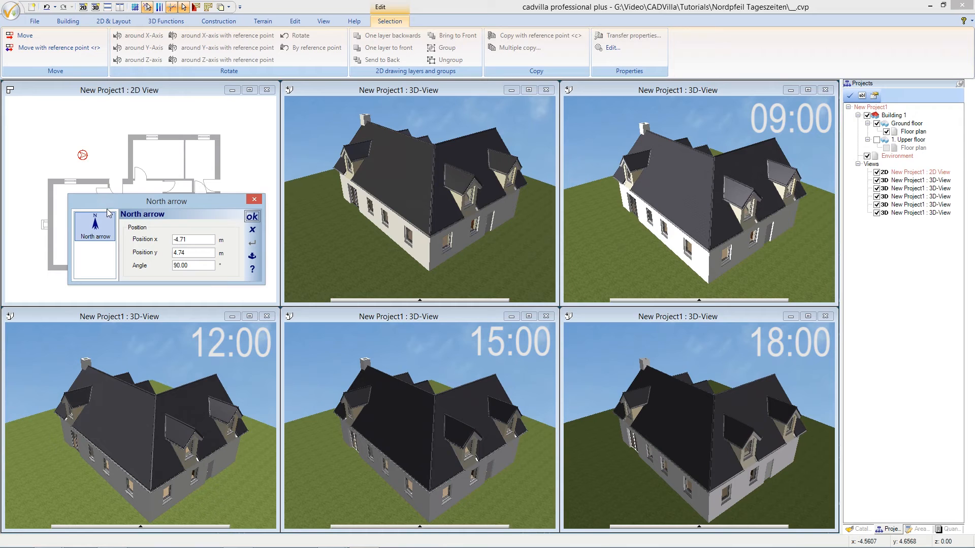
left_click_drag(191, 265, 173, 266)
type("180")
left_click(253, 218)
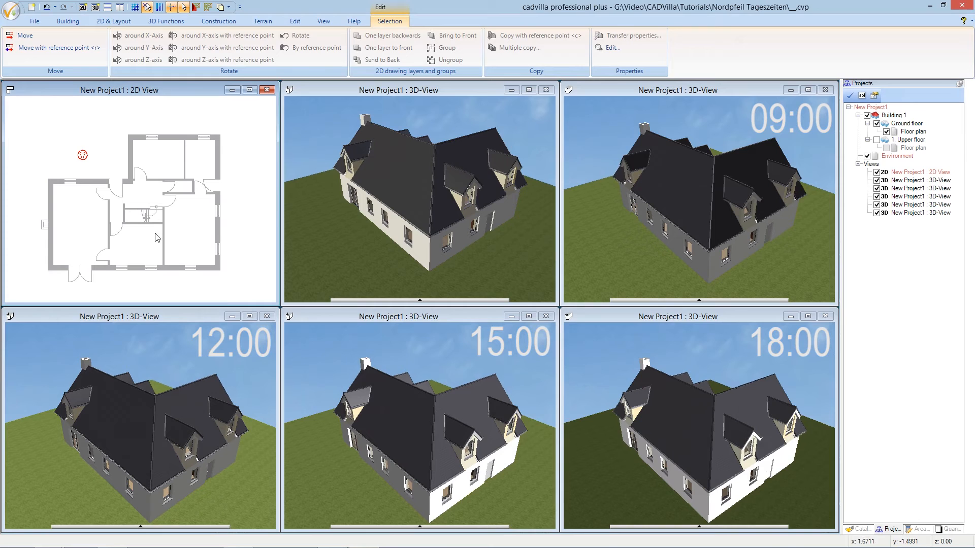
- Set the north arrow's angle to 0° in its properties and deselect the arrow
right_click(84, 159)
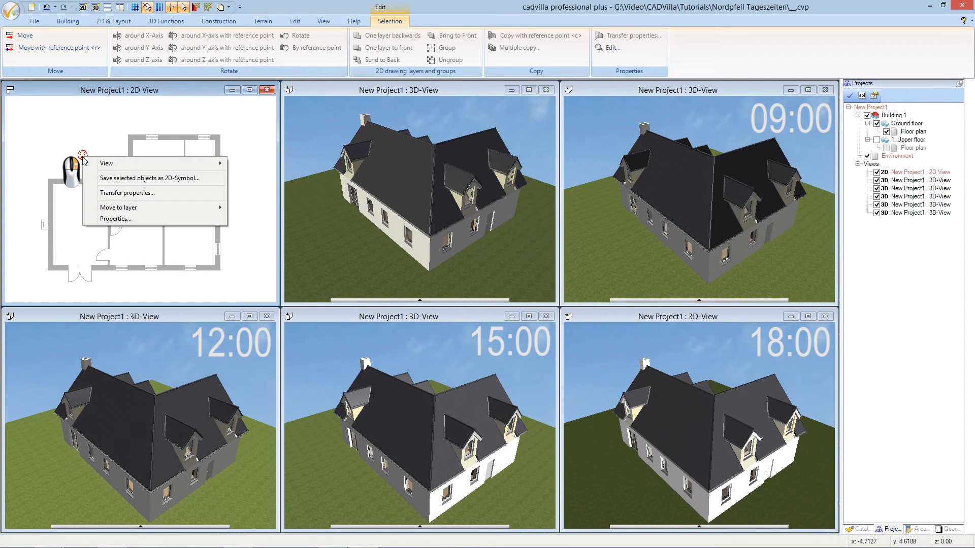
left_click(157, 221)
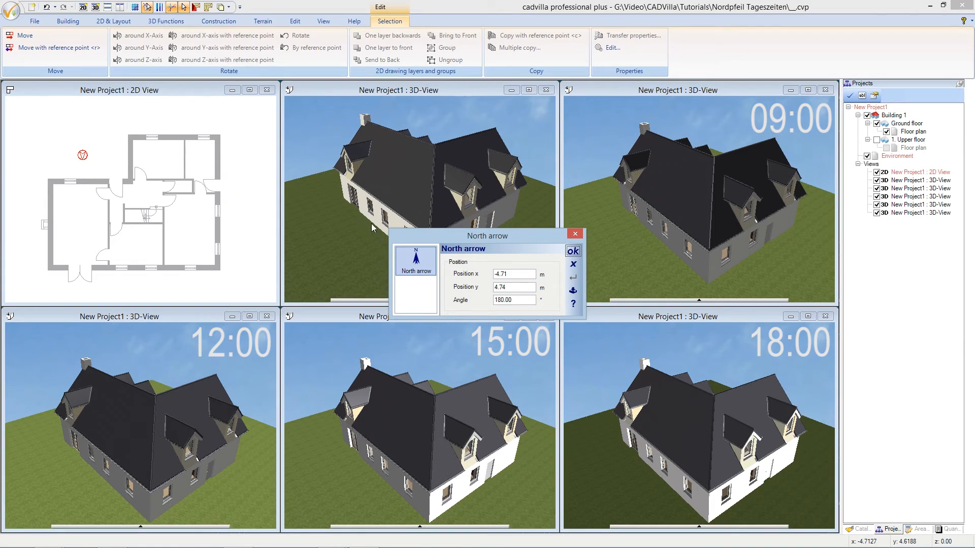
left_click_drag(401, 239, 82, 203)
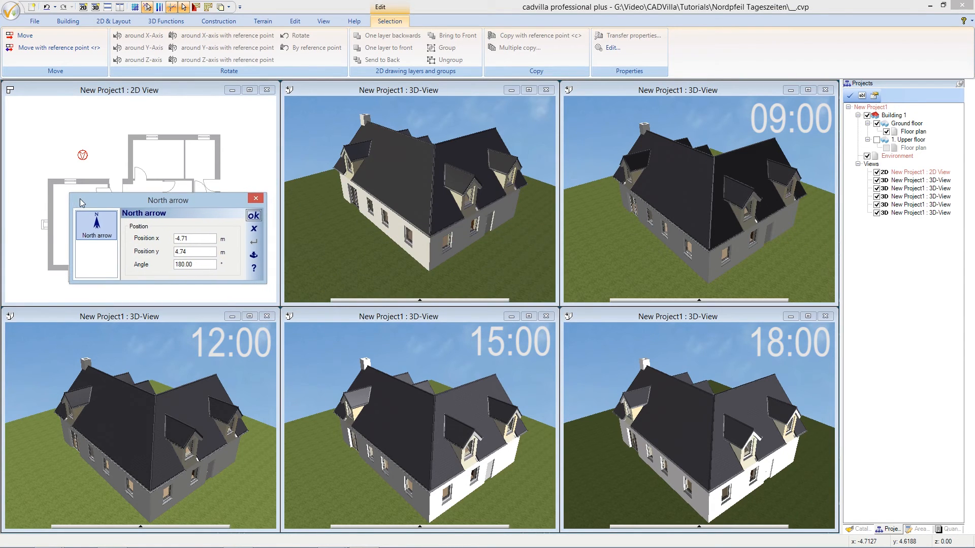
left_click(197, 264)
left_click_drag(167, 263, 165, 262)
type("0")
left_click(253, 216)
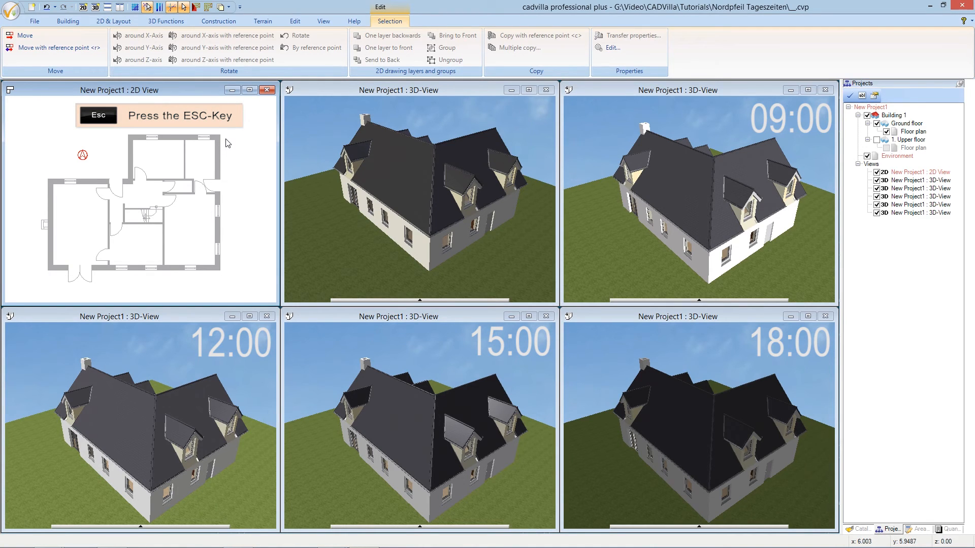
key("Escape")
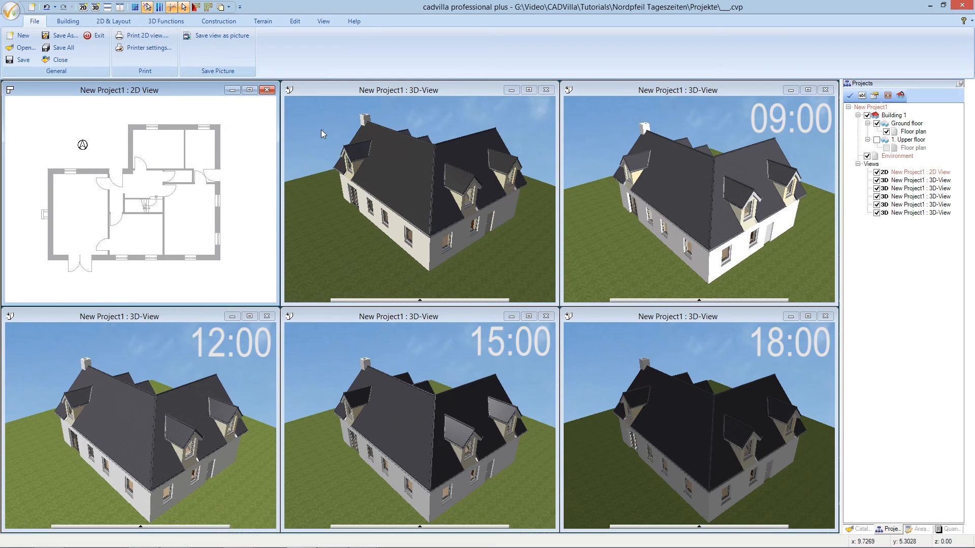
- Set the appearance mode of the 3D view without a time label to Presentation
left_click(443, 90)
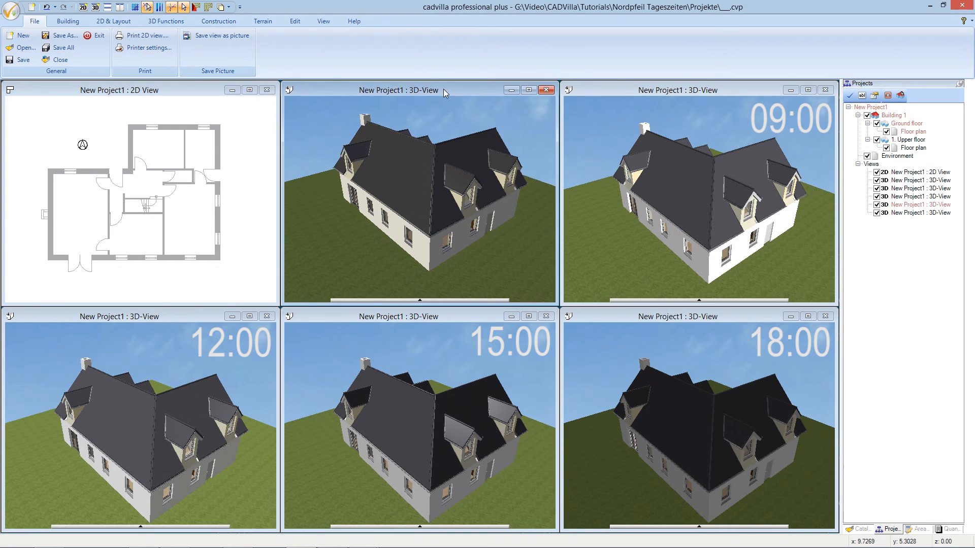
right_click(337, 130)
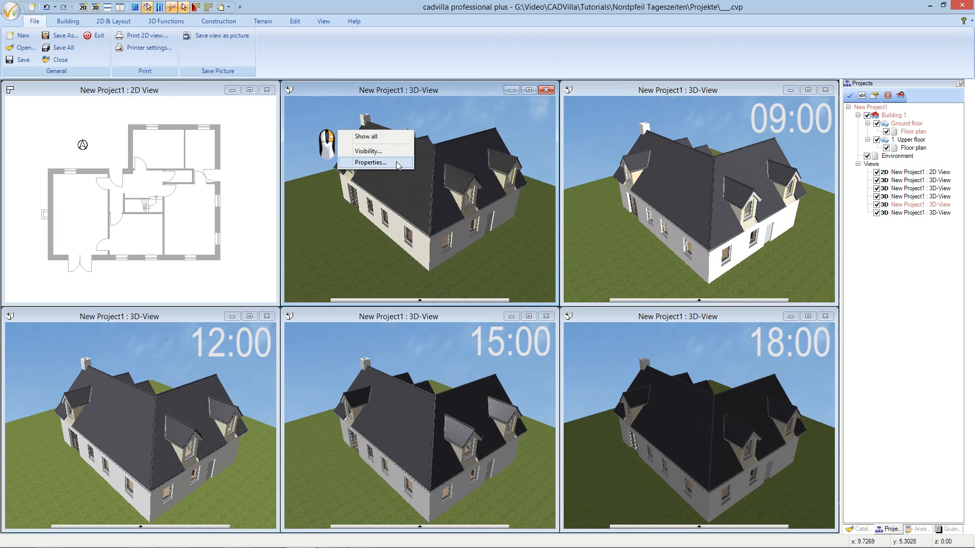
left_click(370, 162)
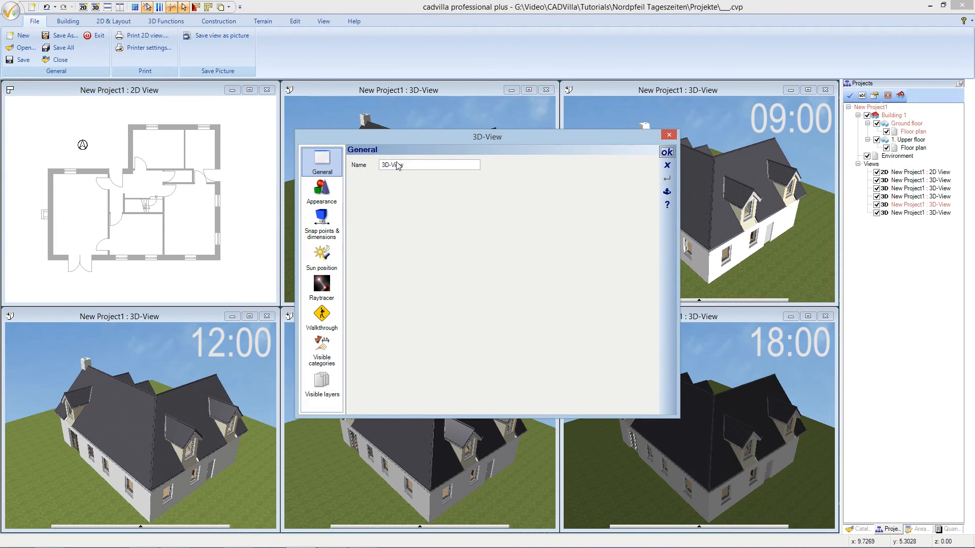
left_click(325, 191)
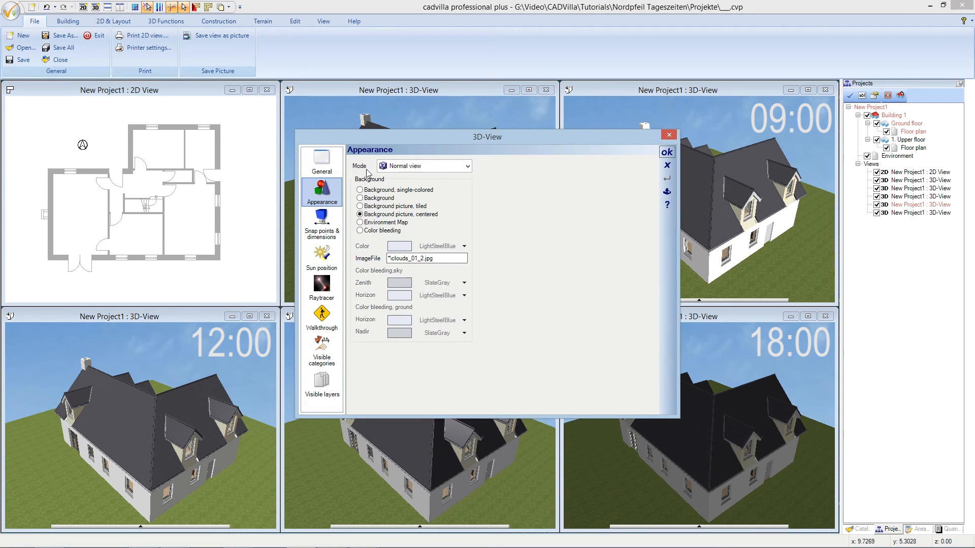
left_click(448, 168)
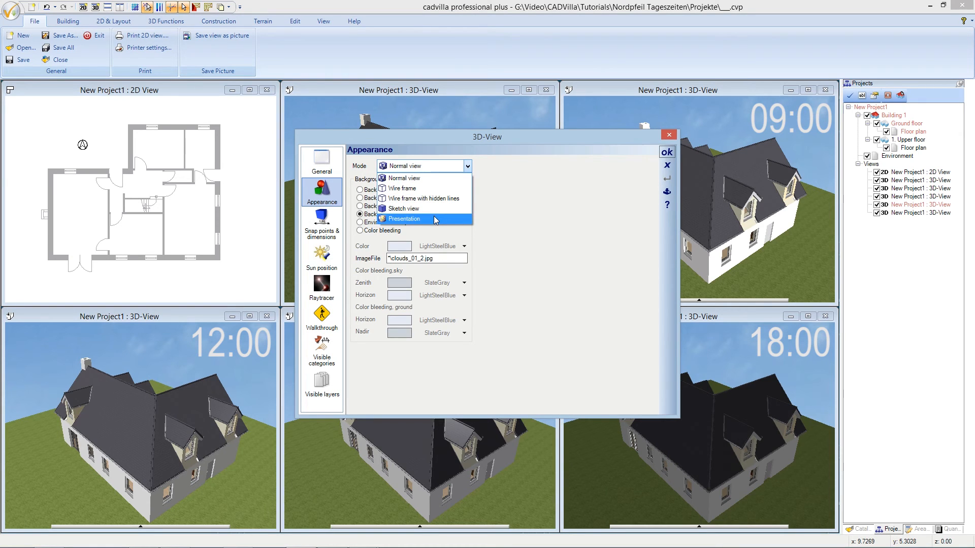
left_click(435, 220)
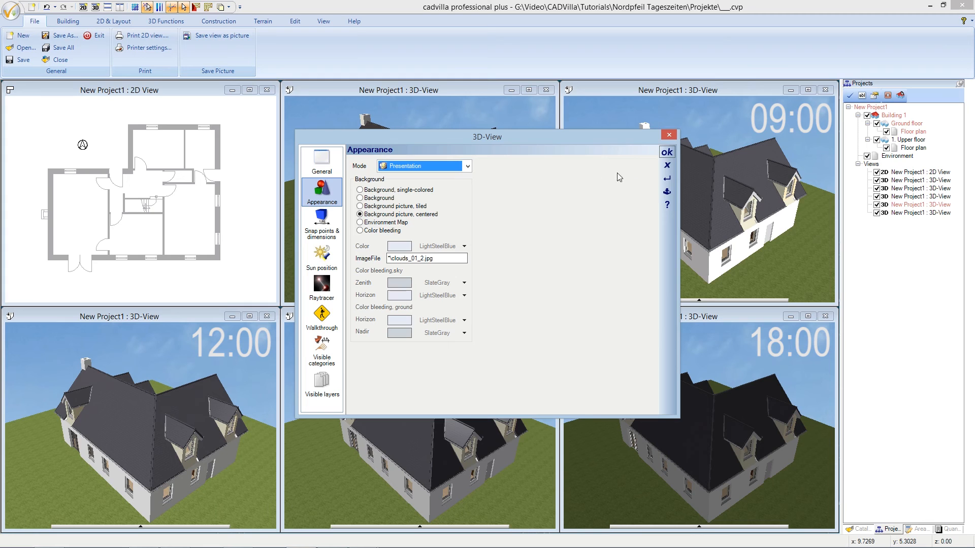
left_click(666, 152)
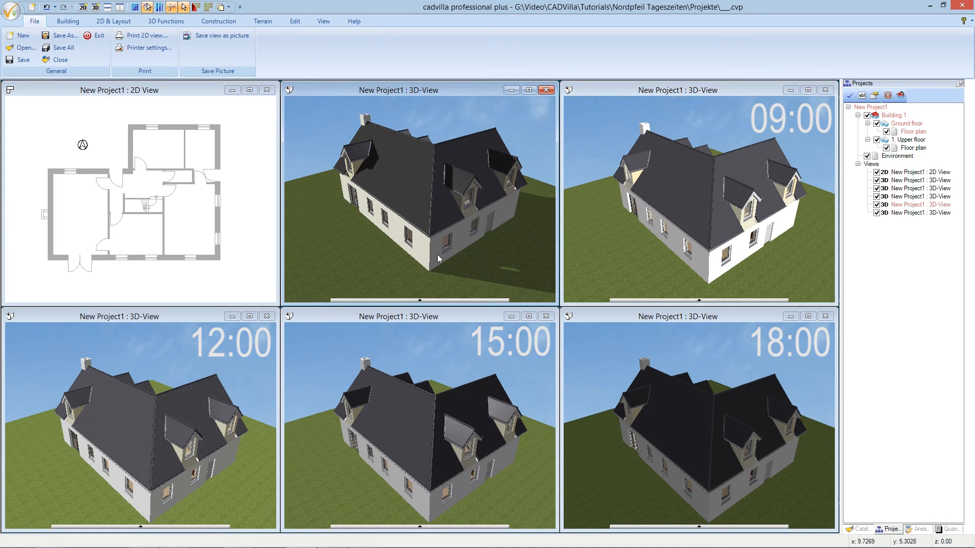
- Hide the north arrow in the 2D view by turning off its visibility among the help elements
left_click(227, 131)
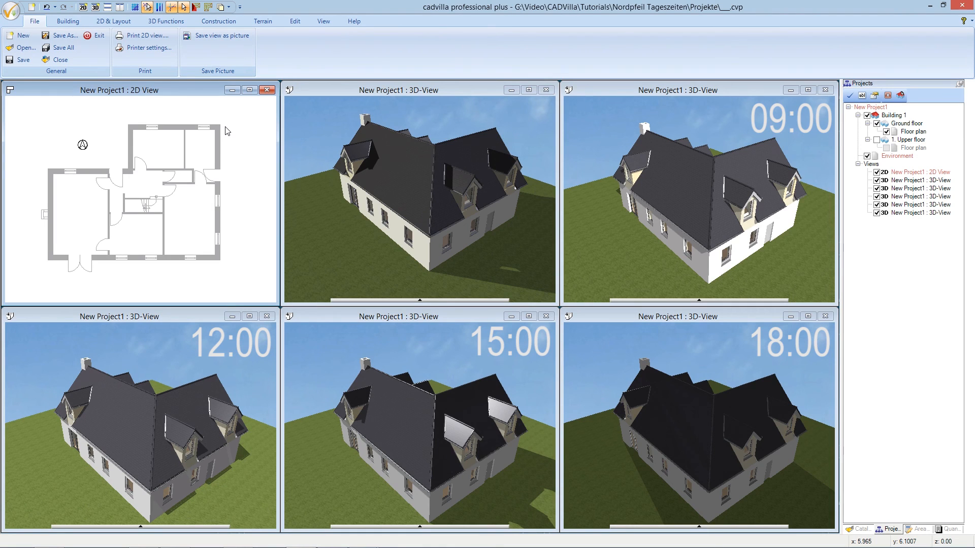
right_click(251, 157)
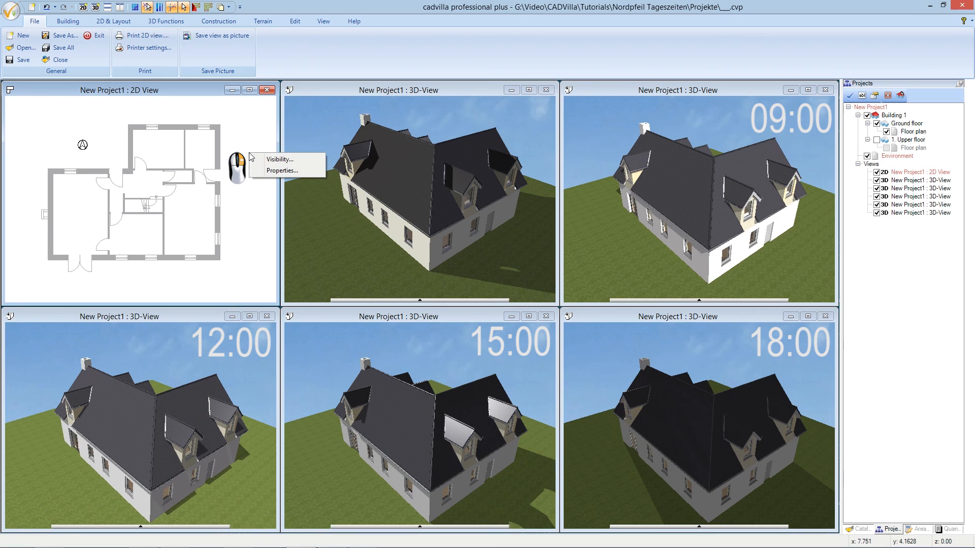
left_click(304, 159)
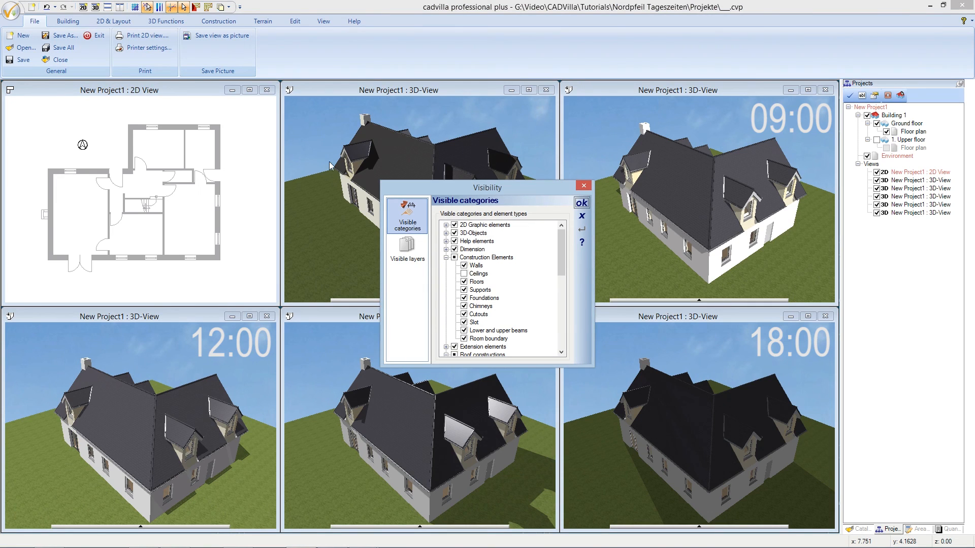
left_click(446, 241)
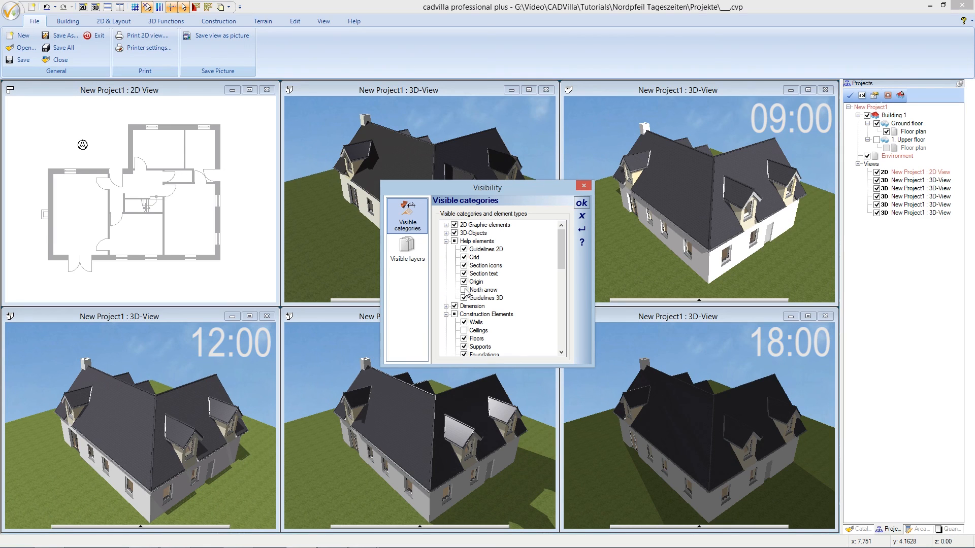
left_click(581, 203)
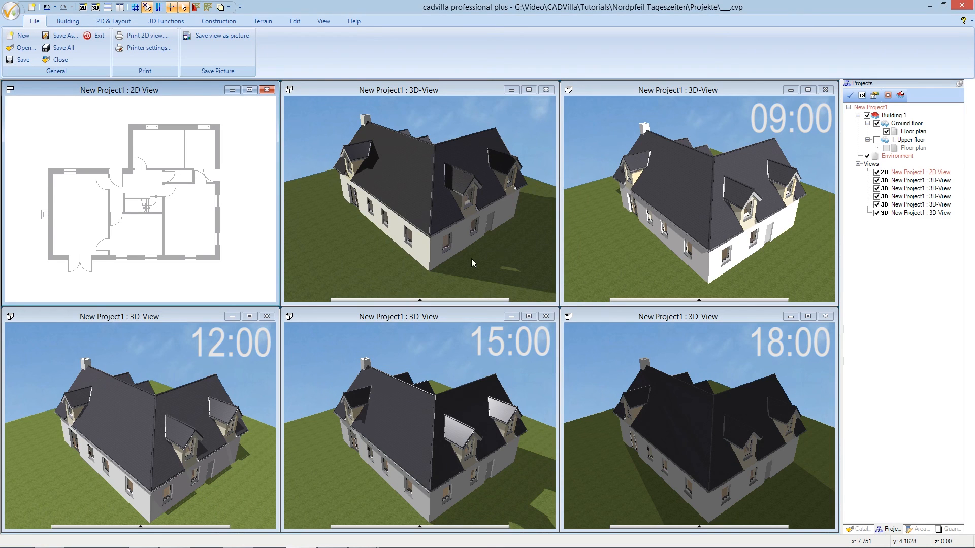
- Make the north arrow visible again in the 2D view's visible categories
right_click(251, 179)
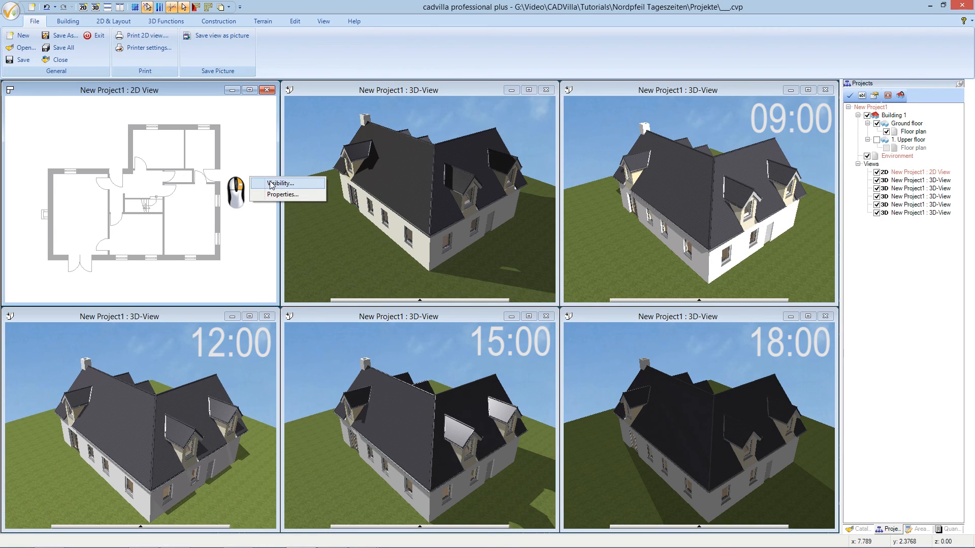
left_click(271, 183)
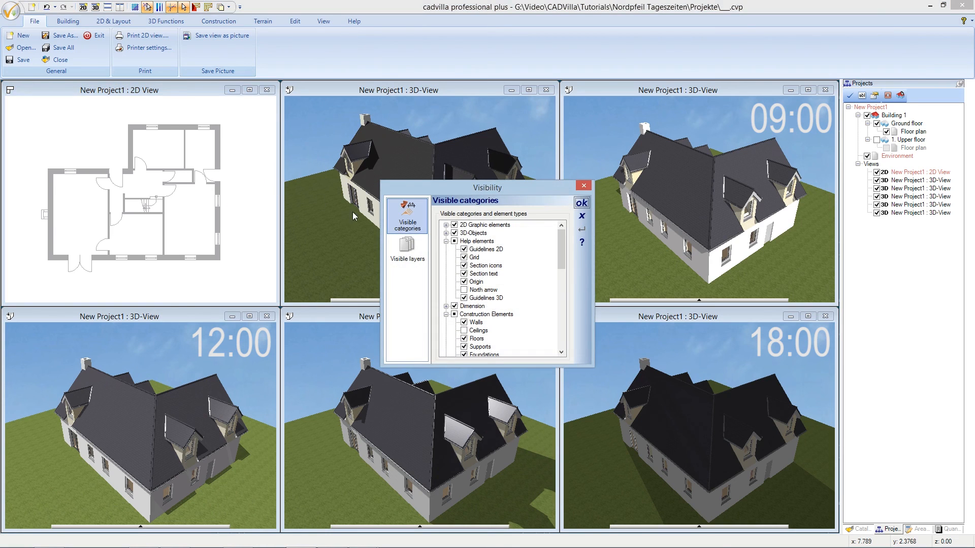
left_click(463, 290)
left_click(582, 204)
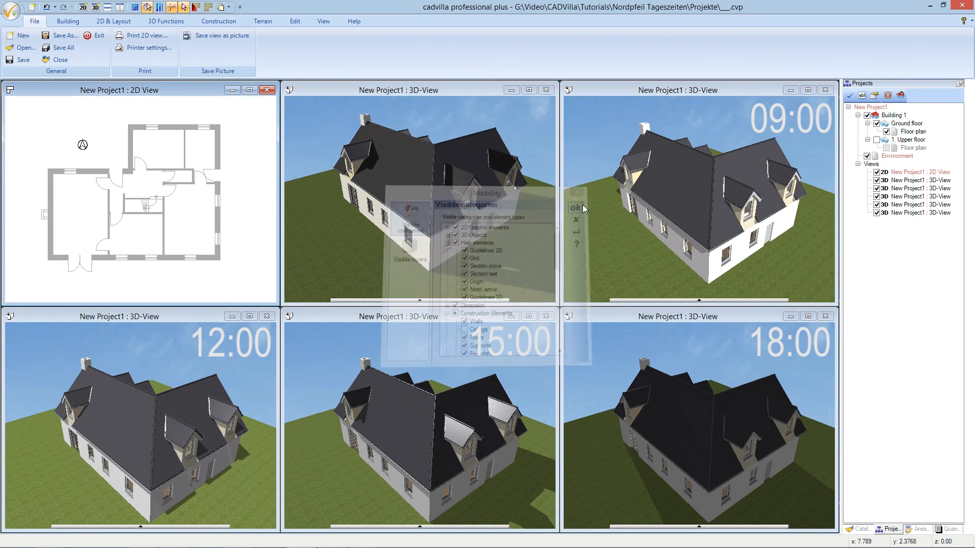